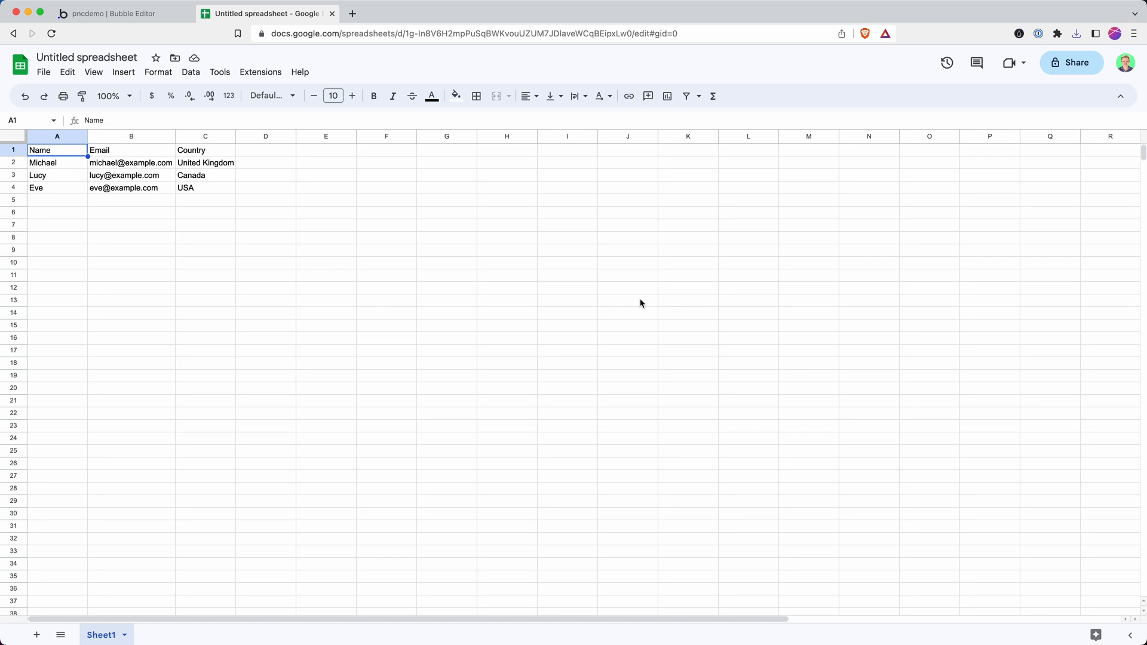
# - Switch to the Bubble editor and set up a CSV upload of contacts.csv into the app data with Contacts as the data type
pyautogui.click(494, 209)
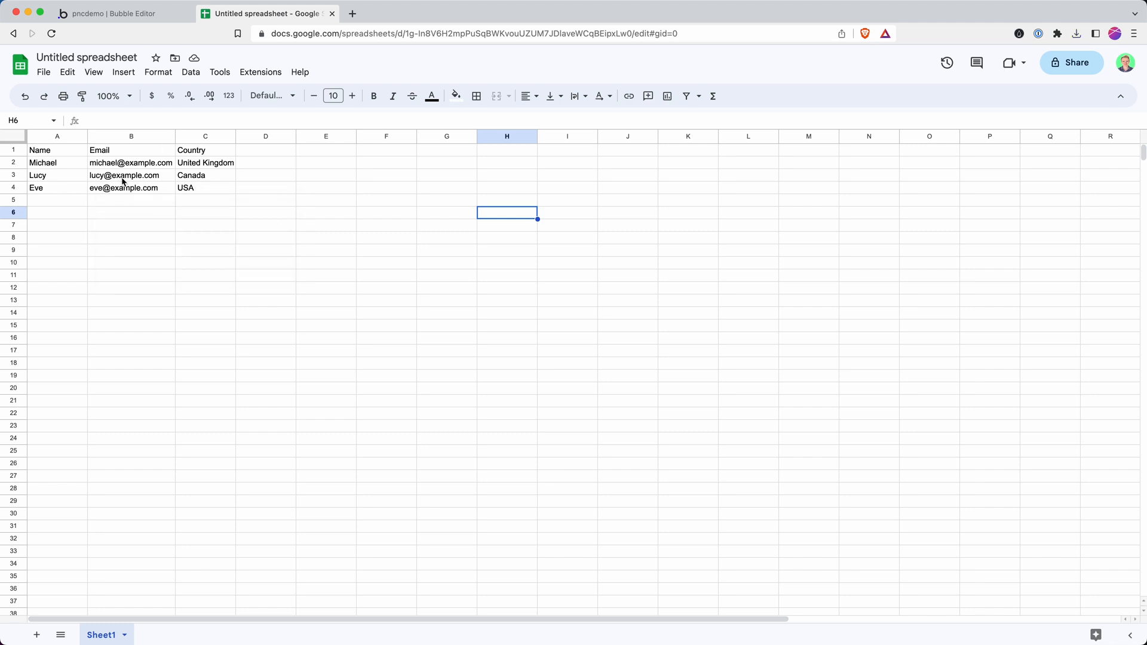
pyautogui.click(119, 17)
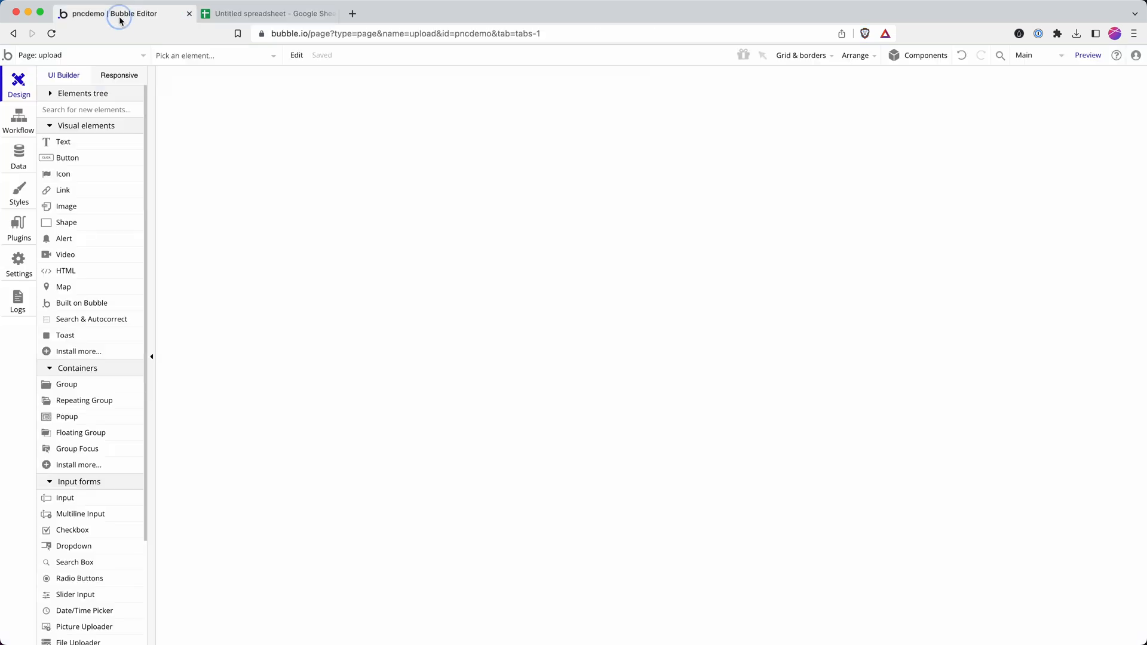
pyautogui.click(24, 163)
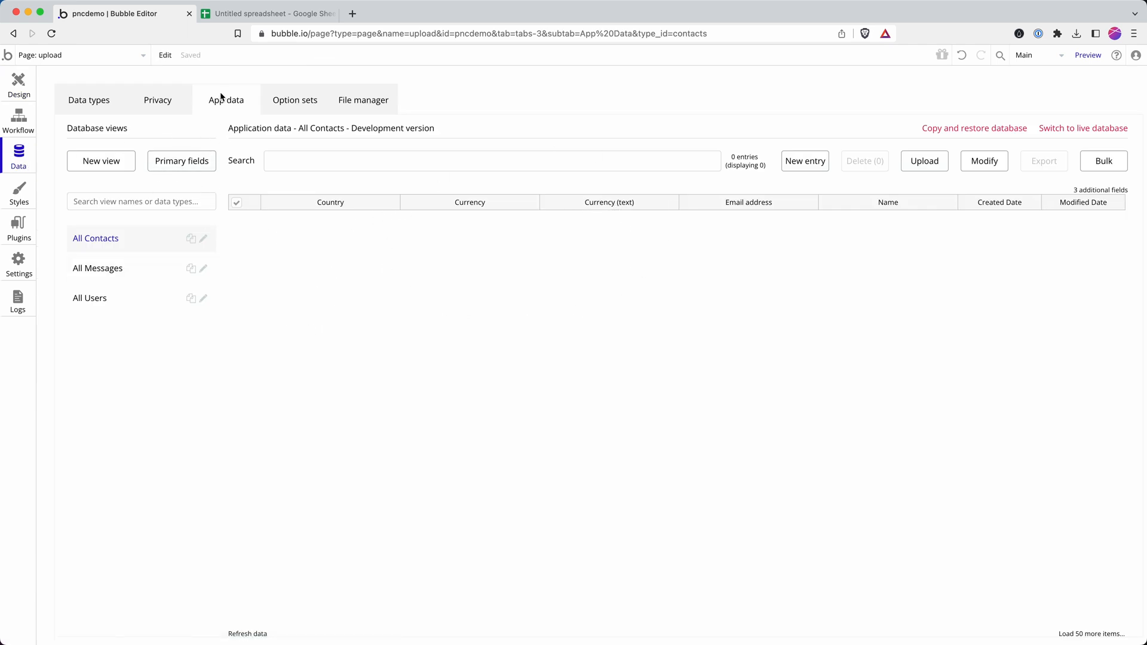
pyautogui.click(926, 168)
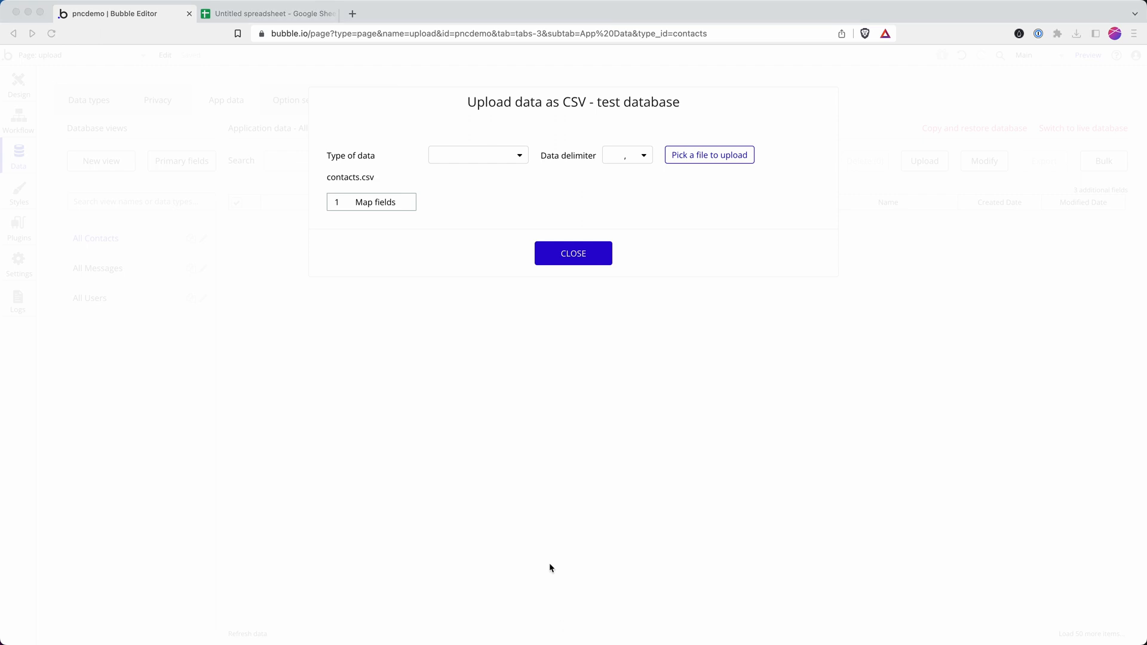
pyautogui.click(474, 155)
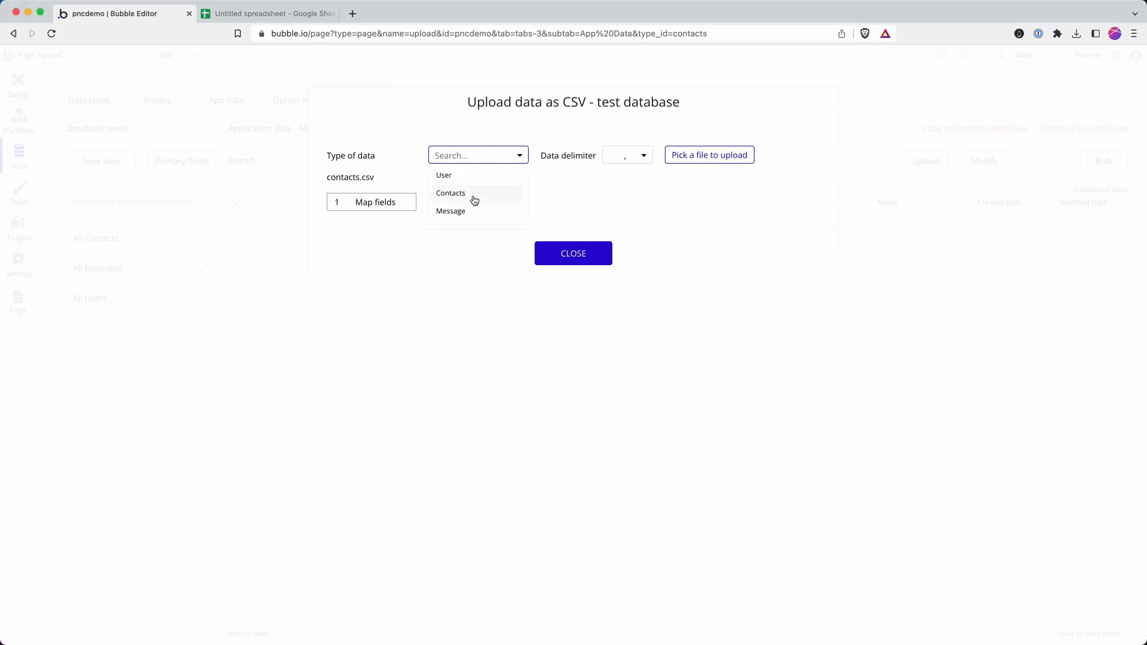
pyautogui.click(470, 194)
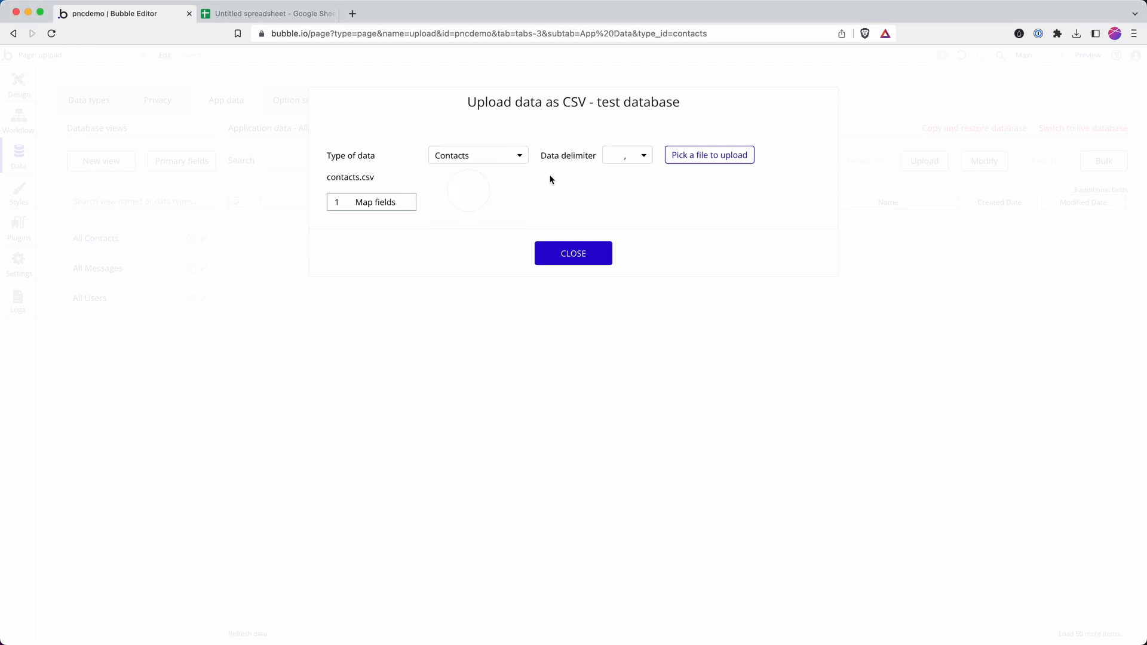
# - Map the CSV's Email column to the Email address field, checking the spreadsheet's column headers
pyautogui.click(390, 209)
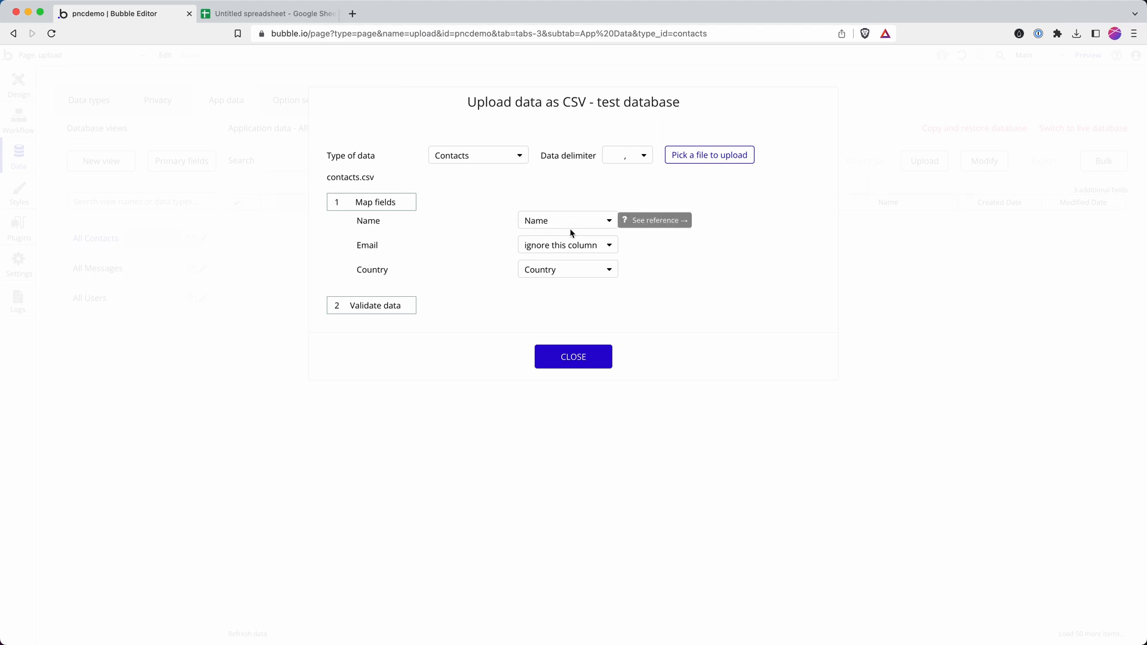
pyautogui.click(282, 18)
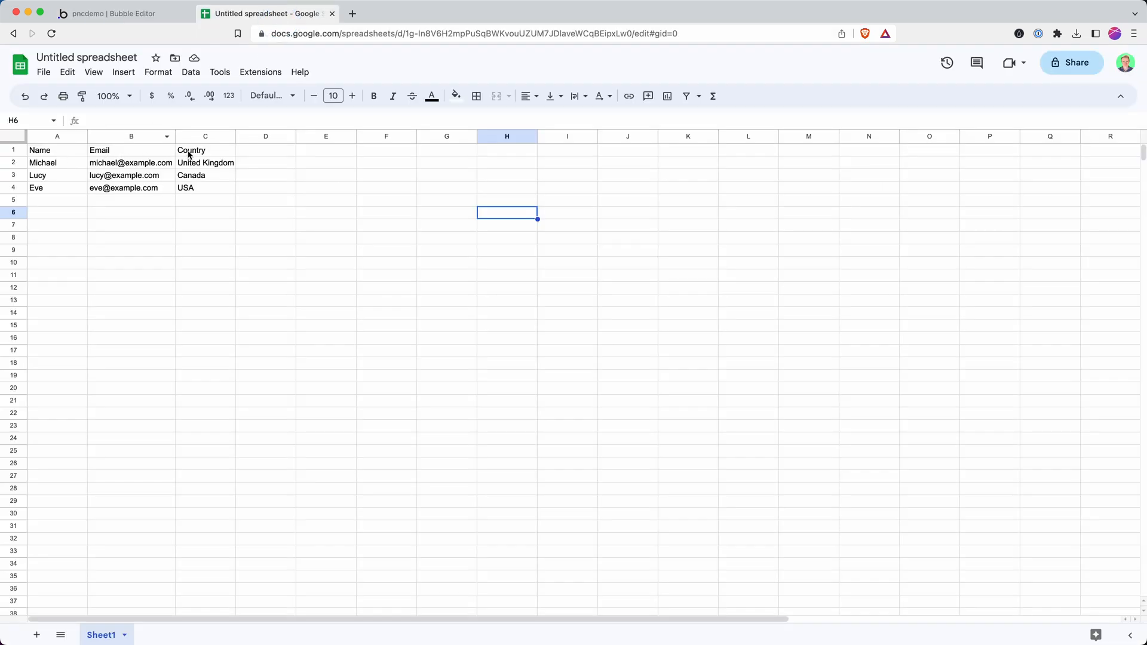
pyautogui.click(120, 14)
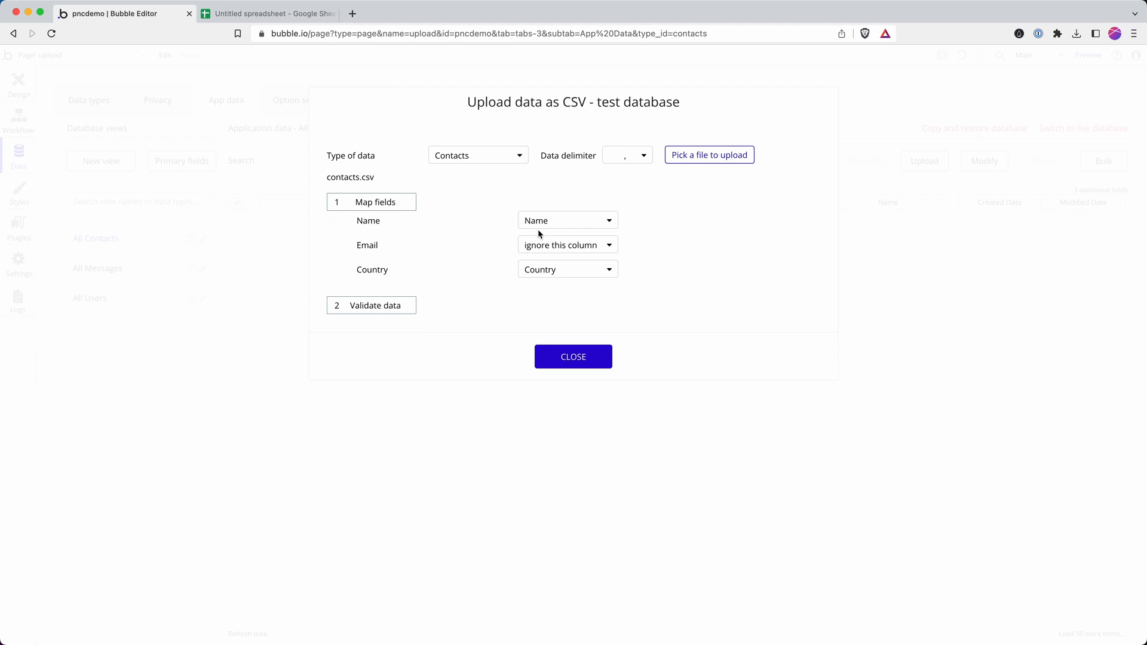
pyautogui.click(549, 245)
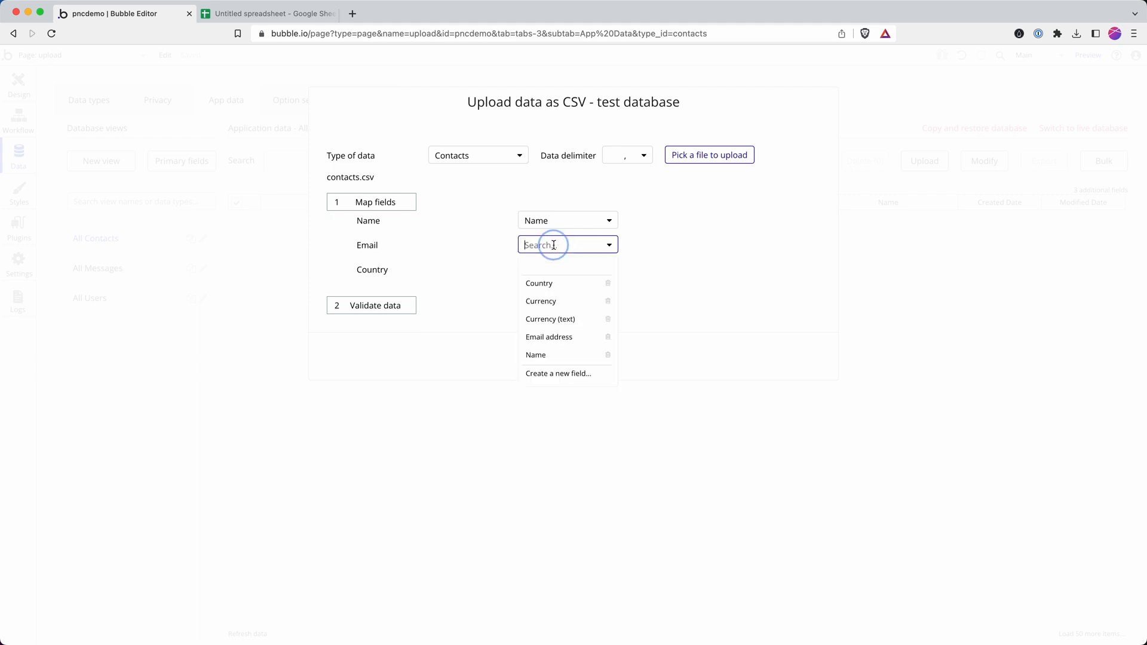
pyautogui.click(563, 344)
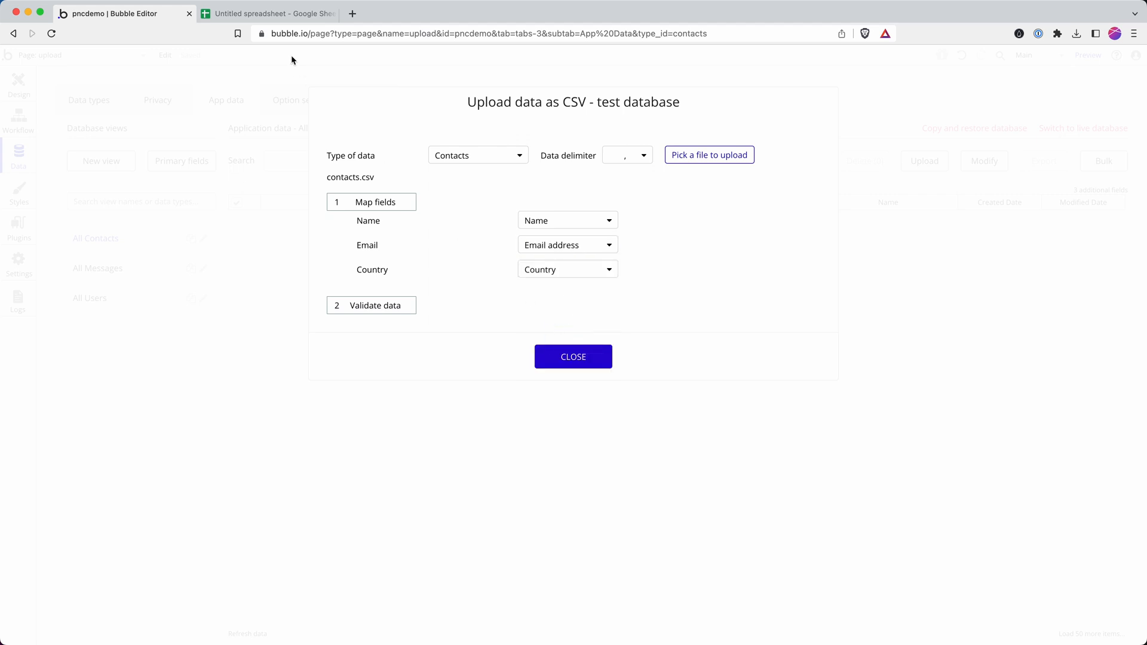
# - Validate the mapped contacts data and upload it to the test database
pyautogui.click(270, 17)
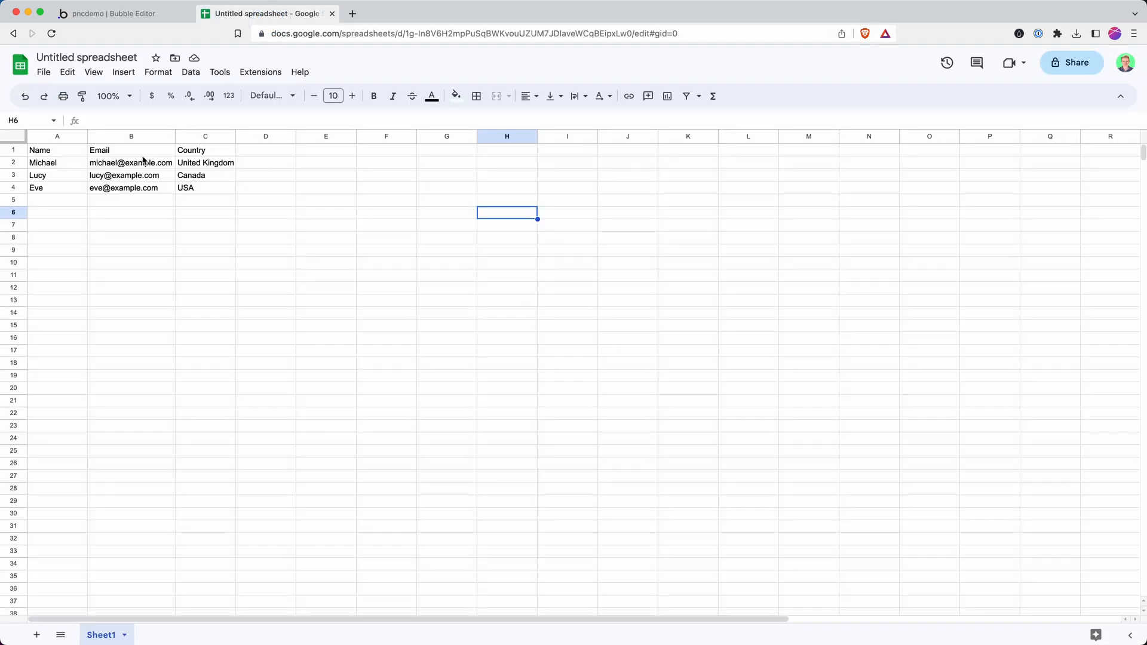
pyautogui.click(111, 13)
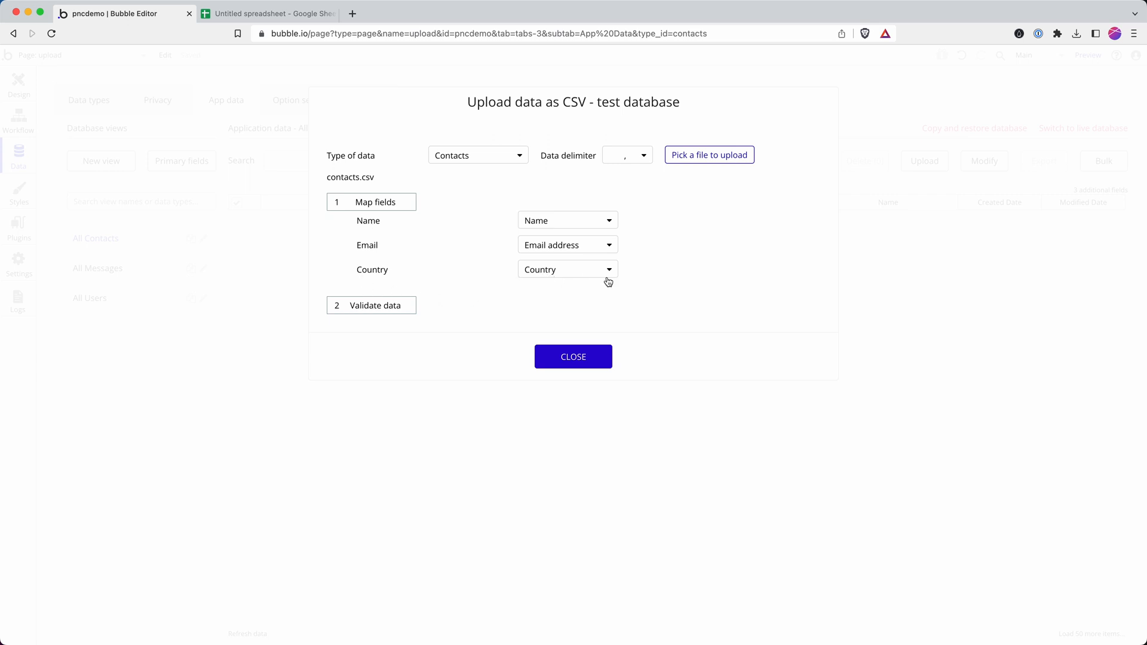
pyautogui.click(395, 312)
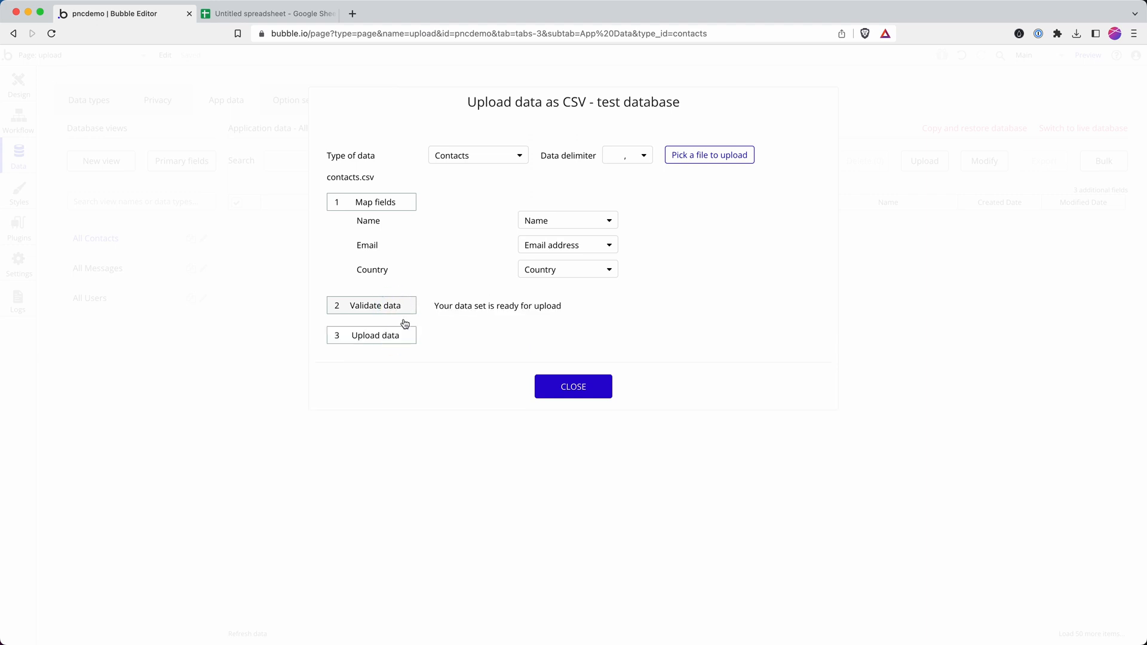
pyautogui.click(387, 336)
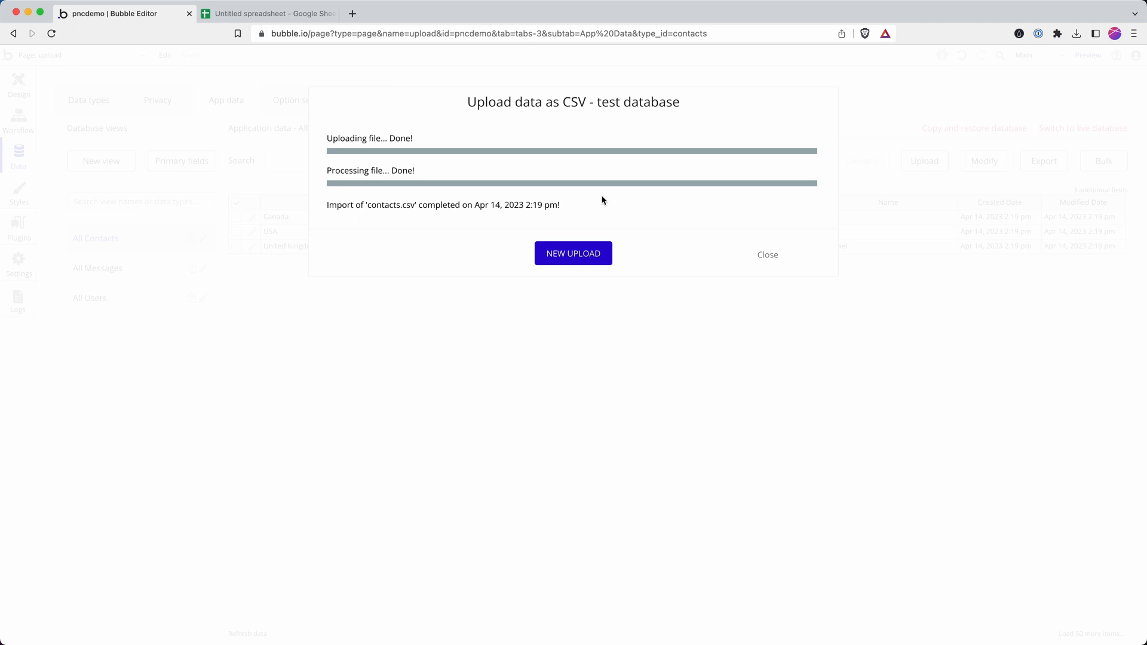
pyautogui.click(770, 256)
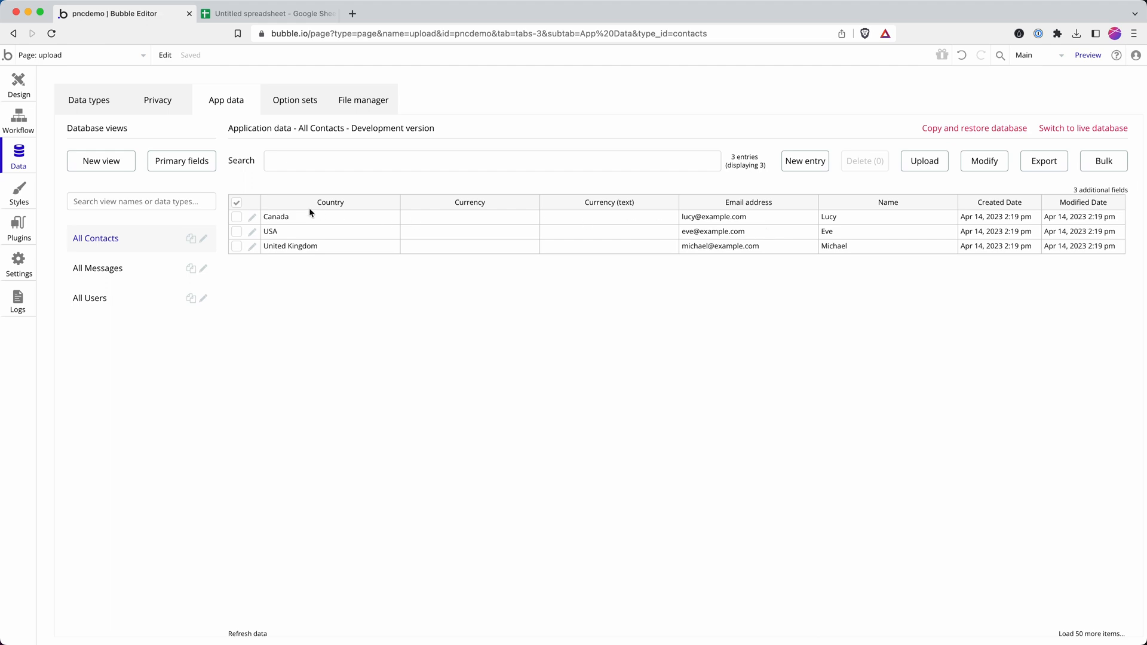
# - Delete all imported entries from the Contacts data
pyautogui.click(236, 203)
pyautogui.click(869, 161)
pyautogui.click(550, 179)
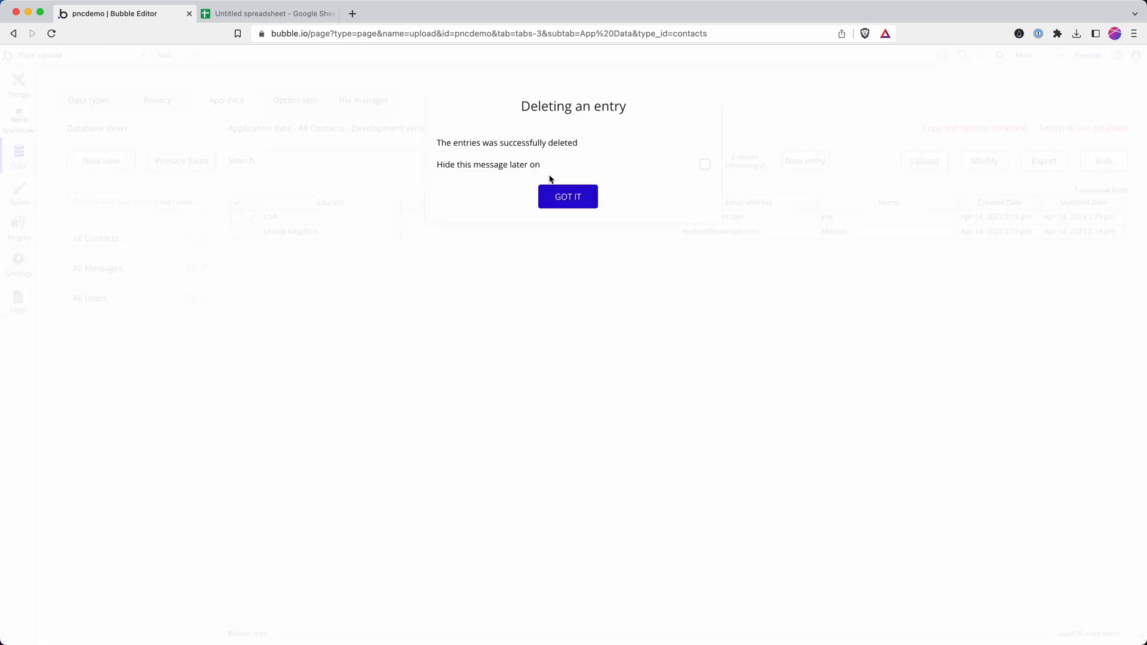
pyautogui.click(568, 205)
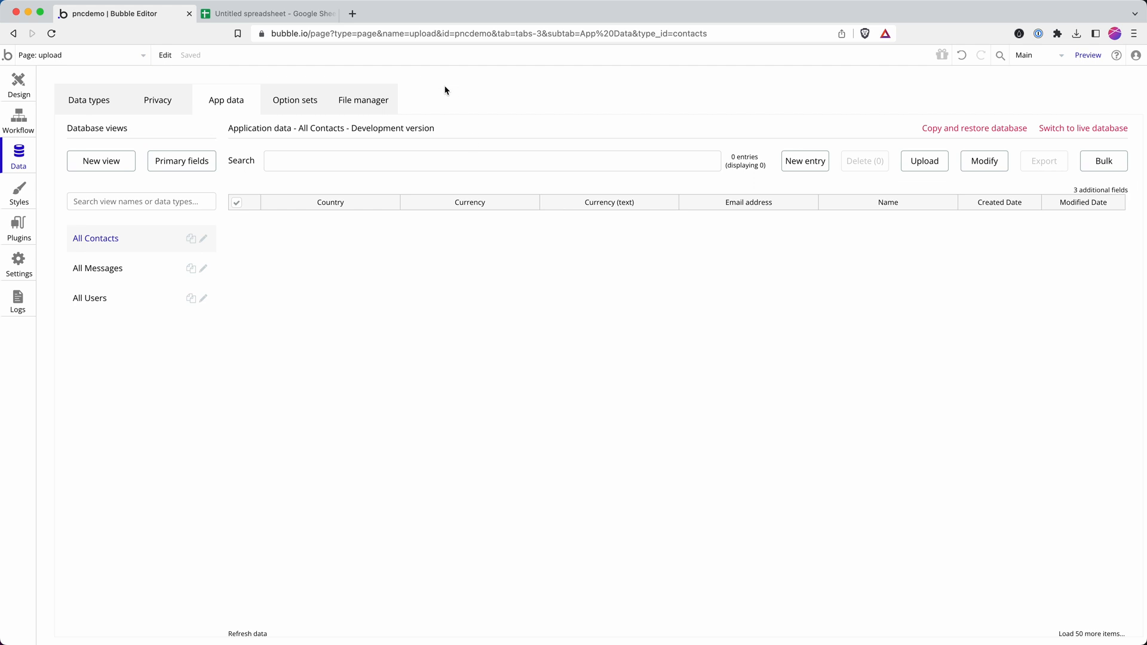
# - Add a large File Uploader element to the upload page design, about 518 by 211 px
pyautogui.click(28, 84)
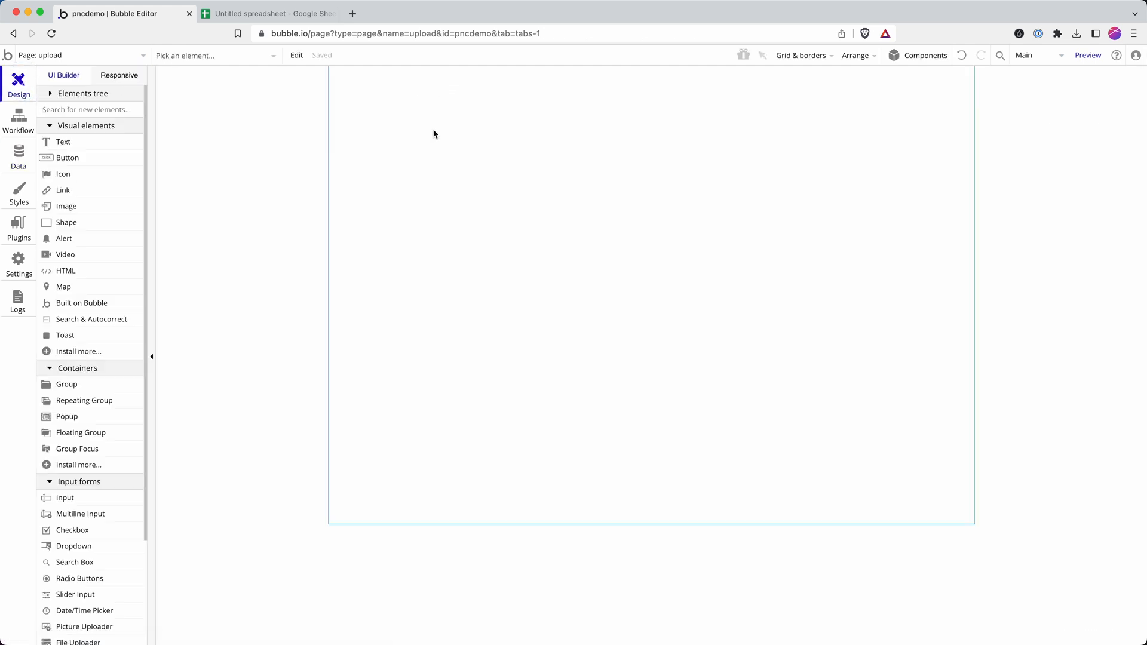
pyautogui.click(78, 110)
pyautogui.write('file')
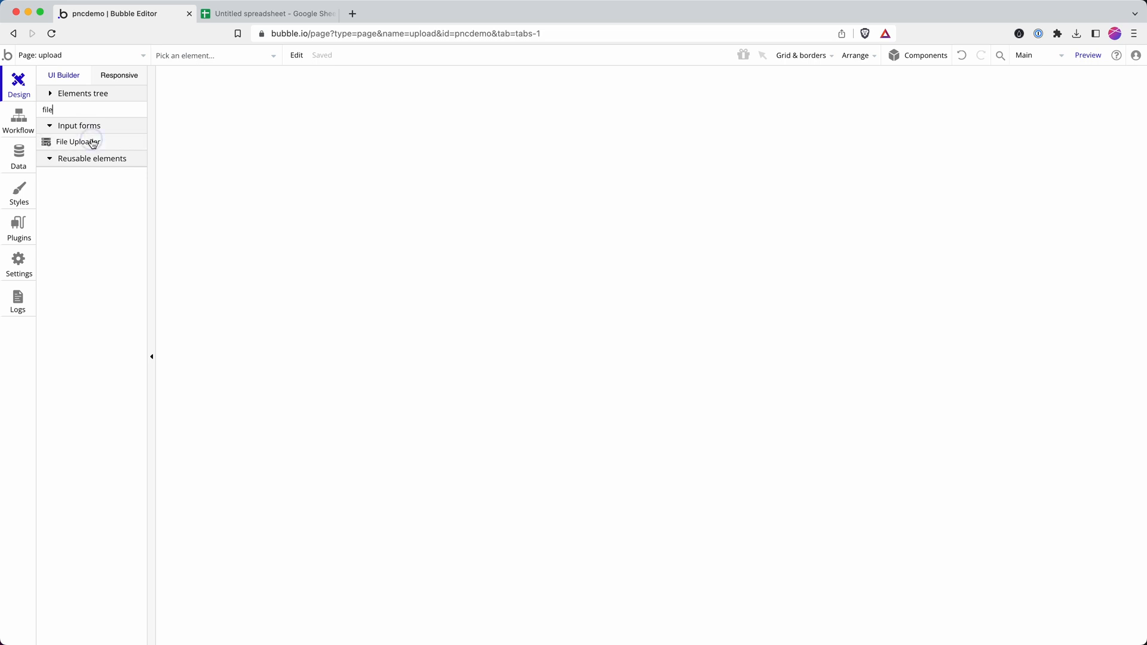
pyautogui.click(78, 142)
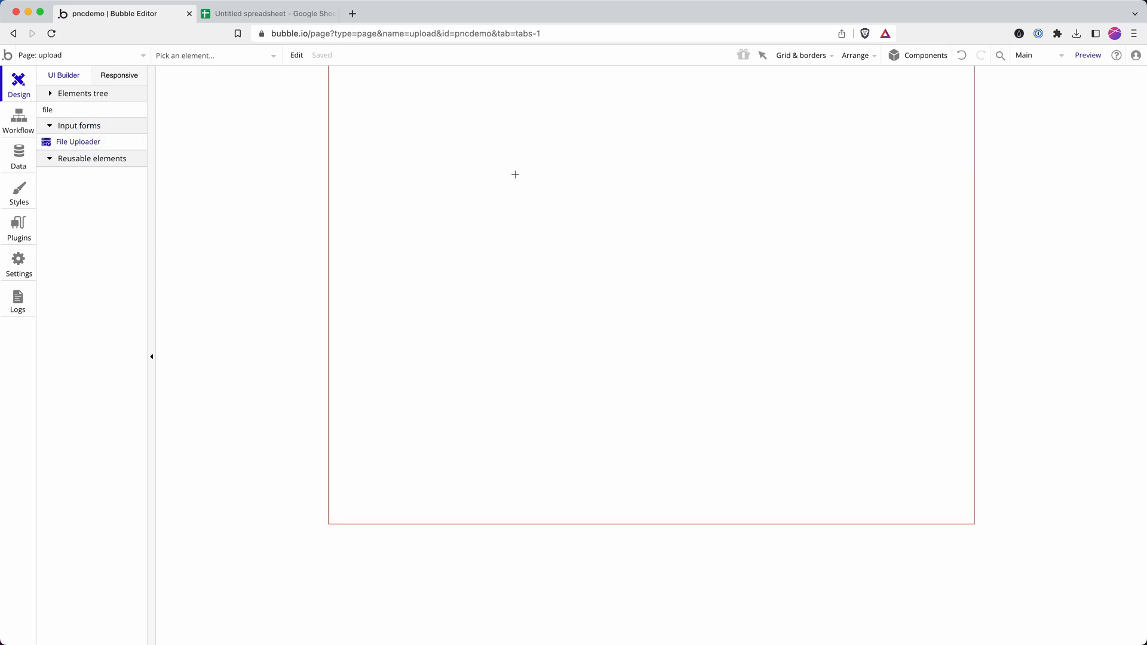
pyautogui.moveTo(505, 138); pyautogui.dragTo(814, 264)
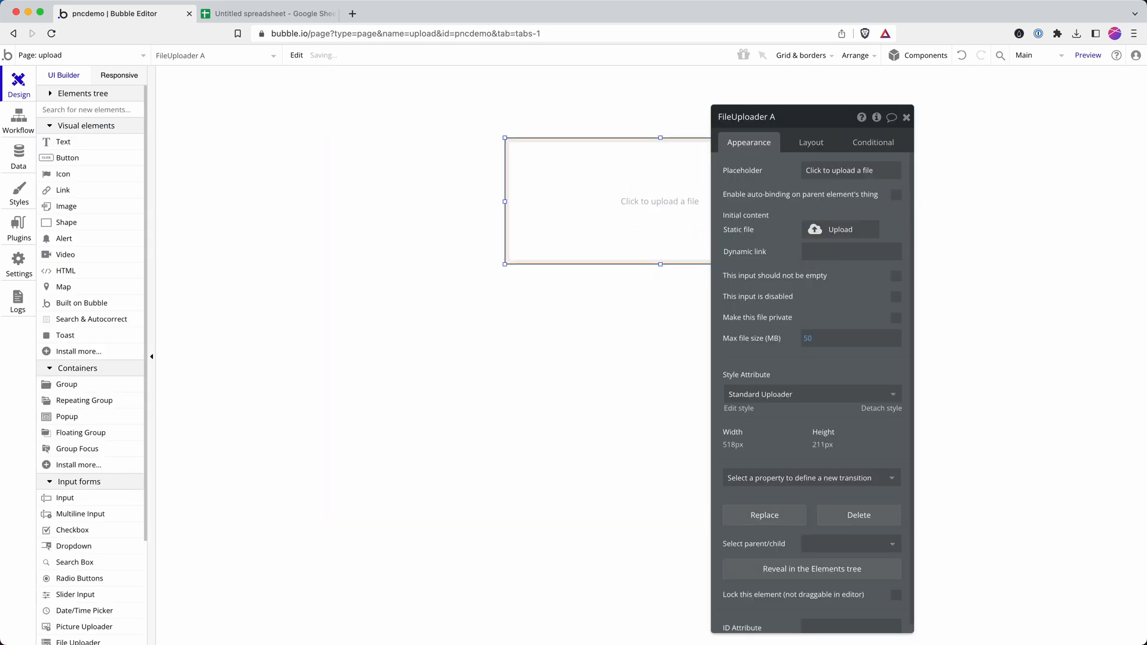
# - Add a button about 505 by 63 px below the file uploader and label it Upload CSV
pyautogui.click(66, 158)
pyautogui.moveTo(525, 277)
pyautogui.mouseDown()
pyautogui.moveTo(722, 328)
pyautogui.moveTo(812, 315)
pyautogui.mouseUp()
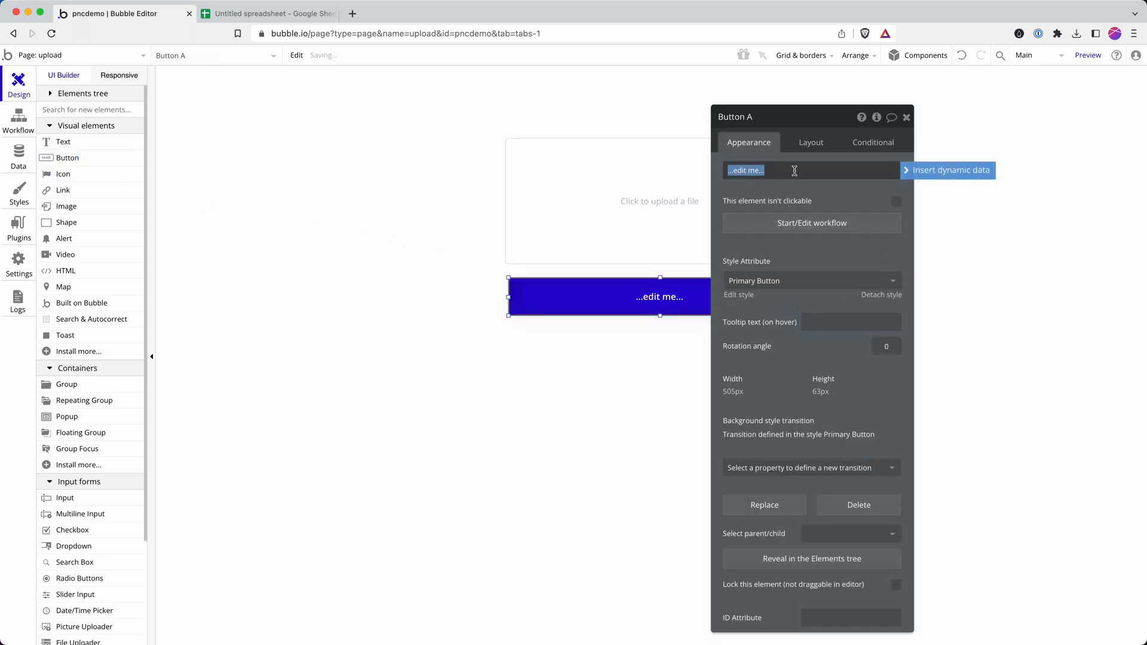
pyautogui.write('Upload CSV')
# - Create a workflow for the Upload CSV button and add the Upload data as CSV action
pyautogui.click(812, 223)
pyautogui.click(153, 209)
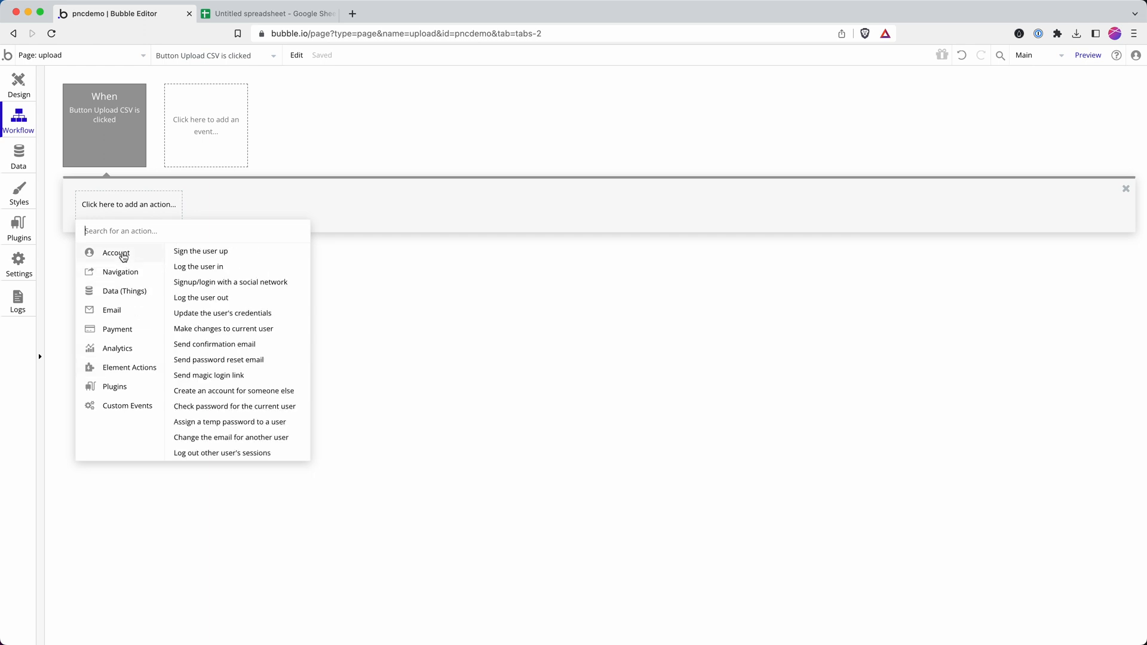
pyautogui.write('csv')
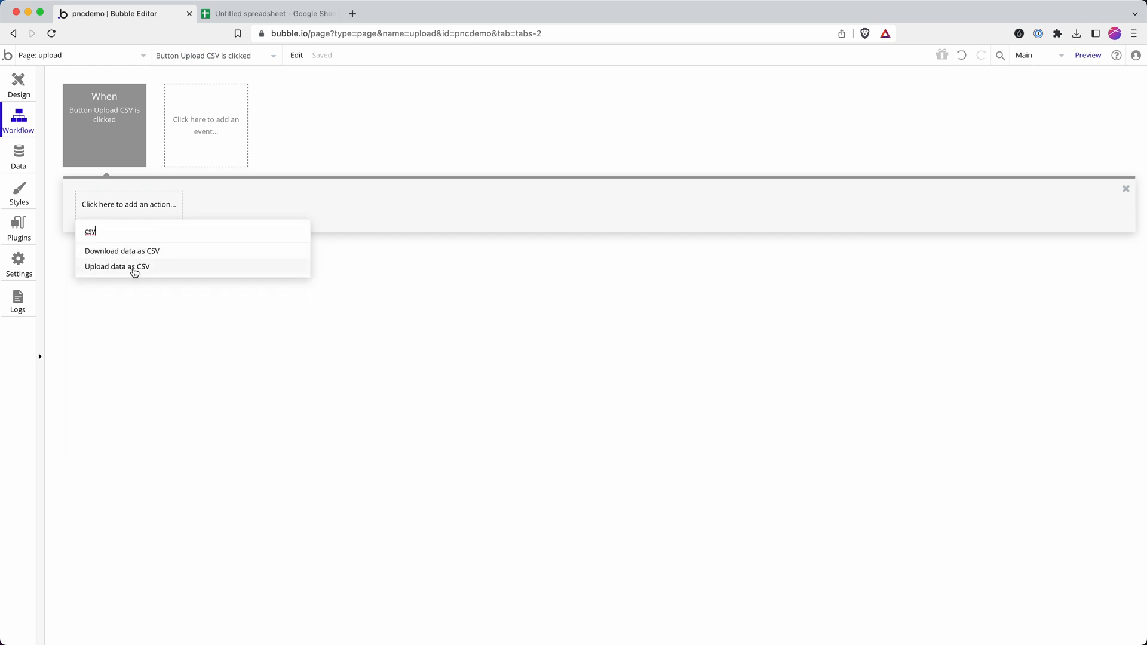
pyautogui.click(98, 268)
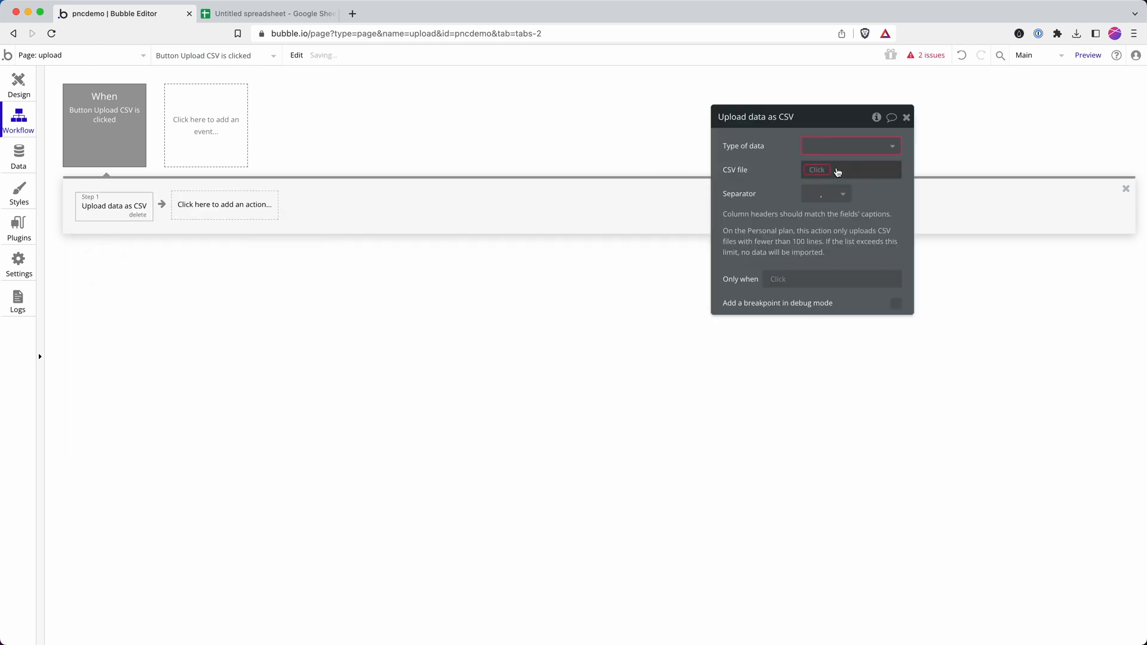
# - Set the CSV upload action's data type to Contacts and its CSV file to FileUploader A's value
pyautogui.click(835, 150)
pyautogui.click(835, 167)
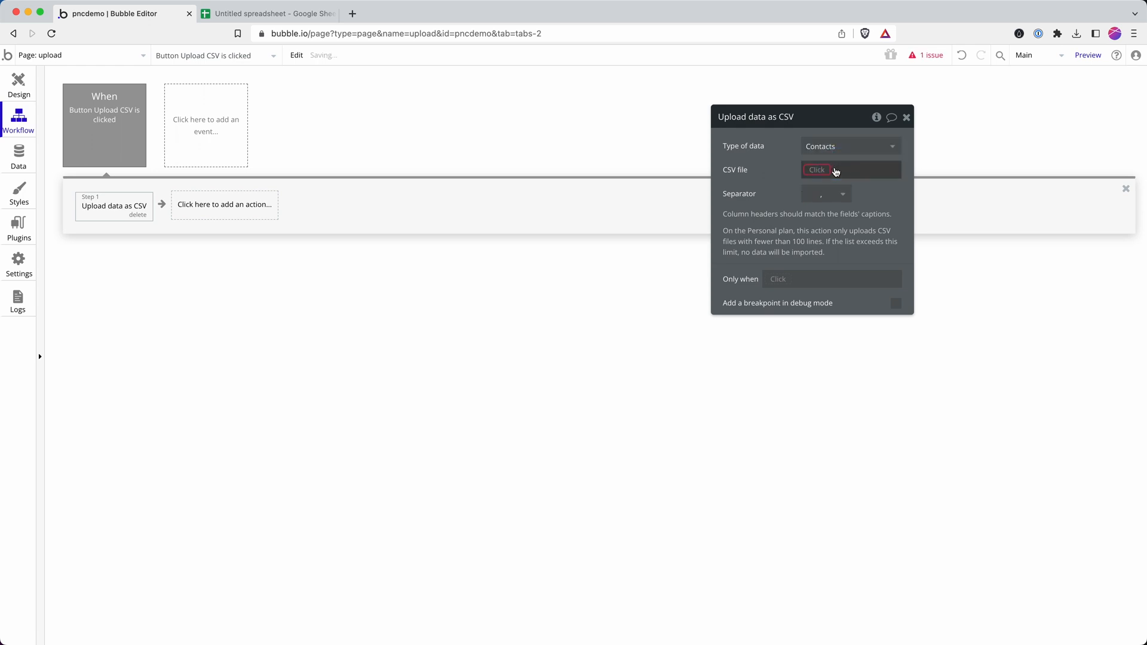
pyautogui.click(822, 170)
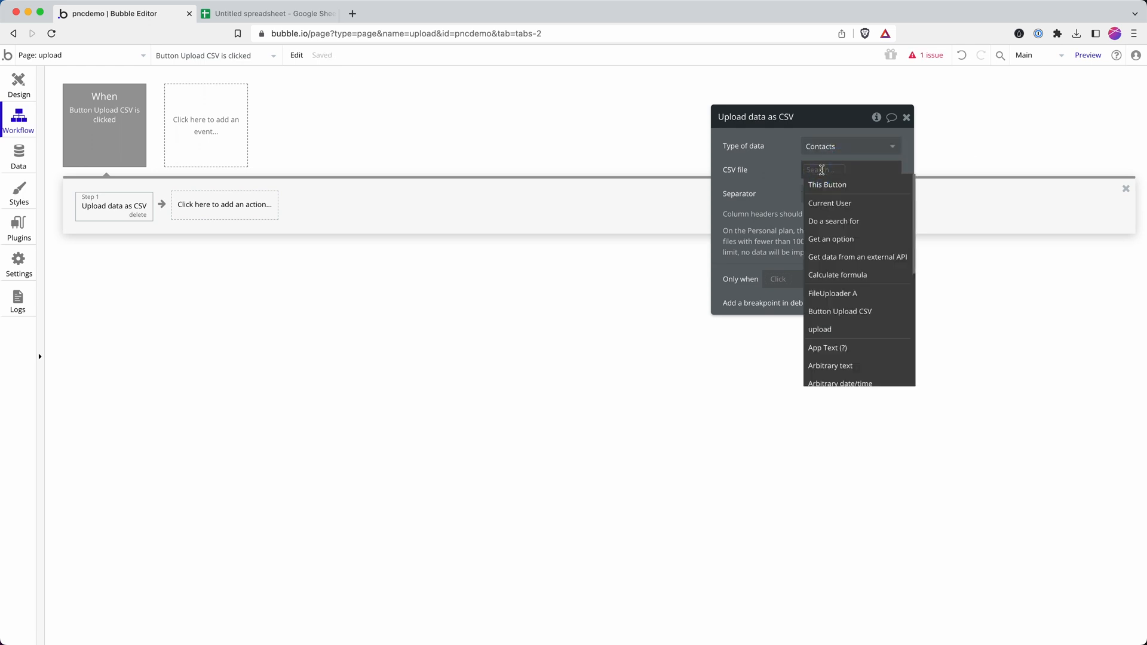
pyautogui.write('fi')
pyautogui.click(827, 184)
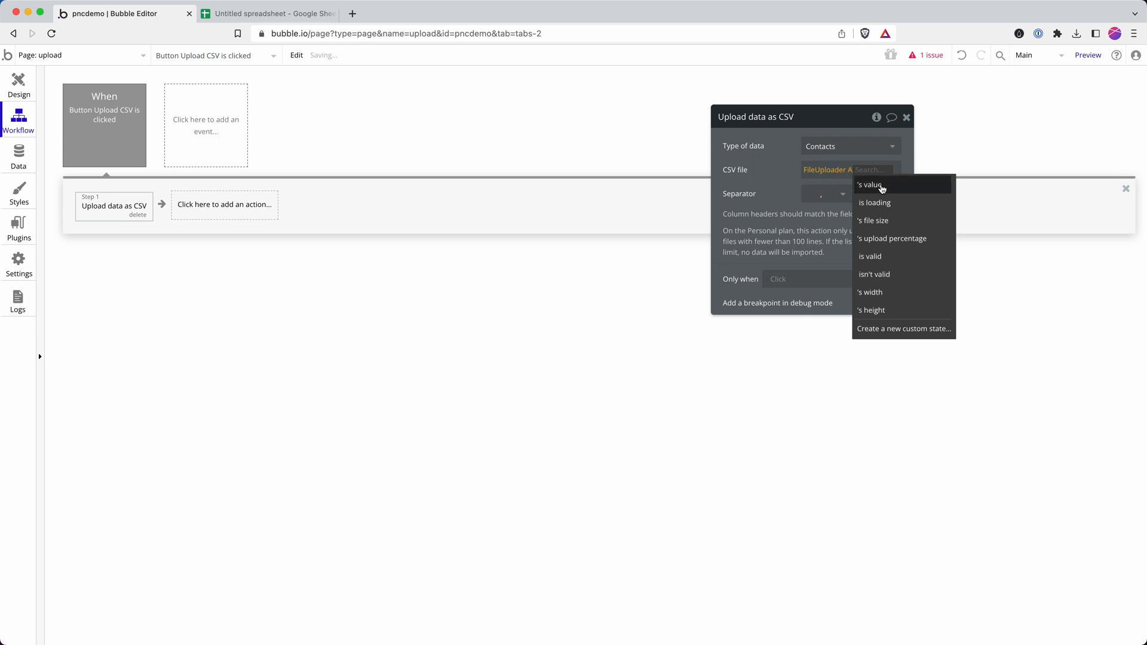
pyautogui.click(881, 186)
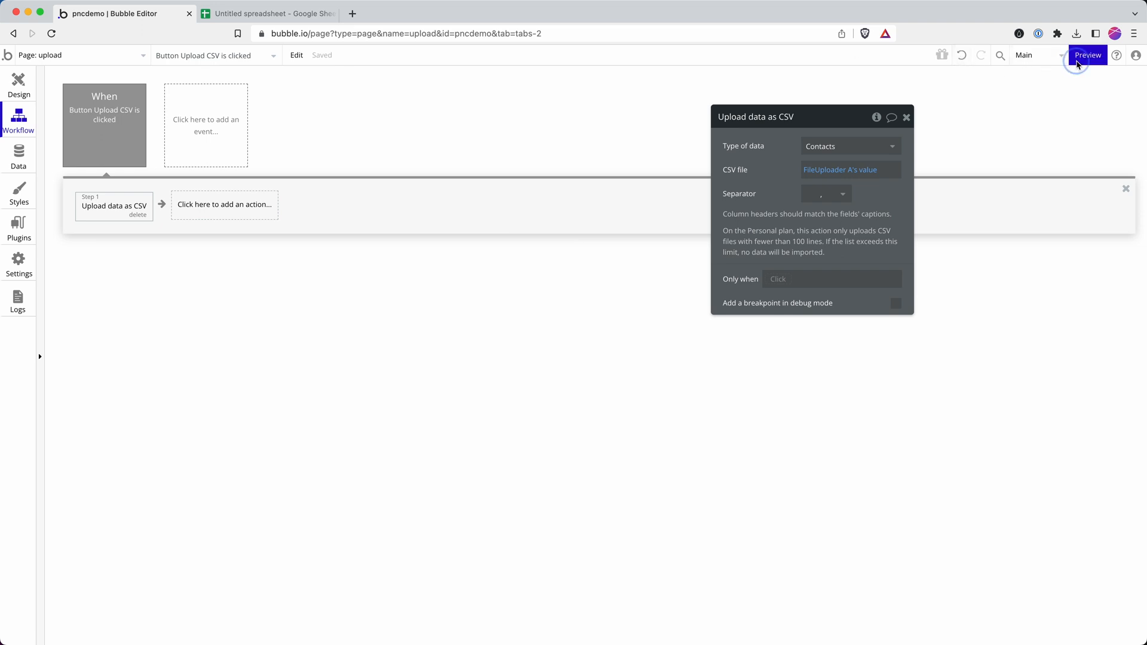
# - Preview the upload page, choose contacts.csv in the uploader and try to import it
pyautogui.click(1082, 56)
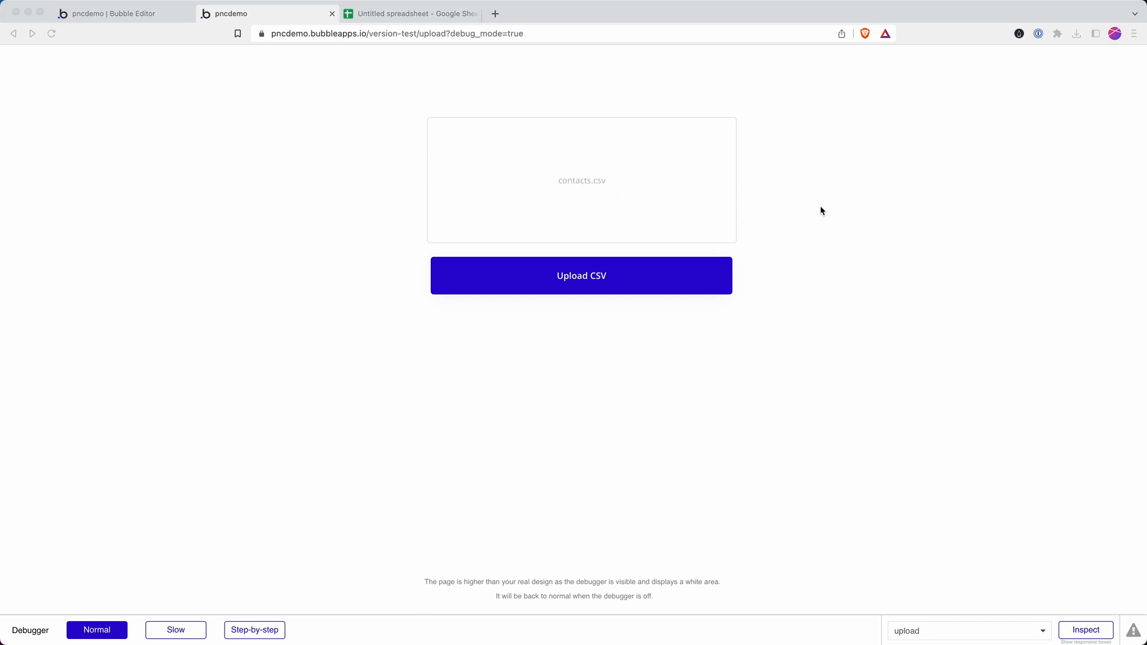
pyautogui.click(821, 208)
pyautogui.click(636, 266)
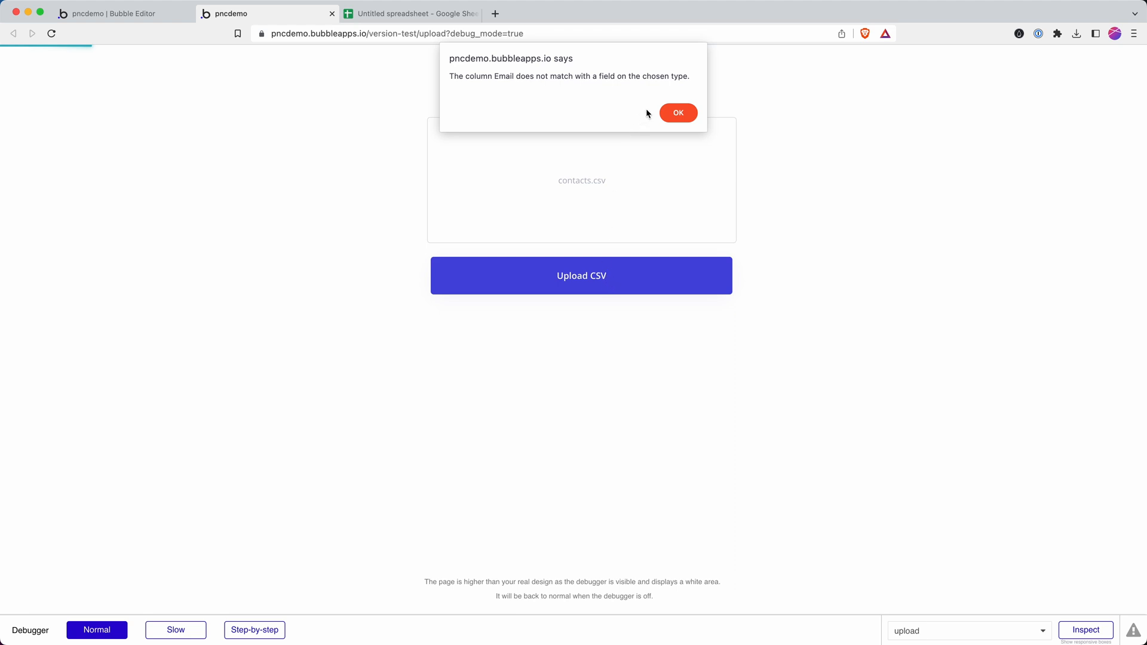
pyautogui.click(679, 114)
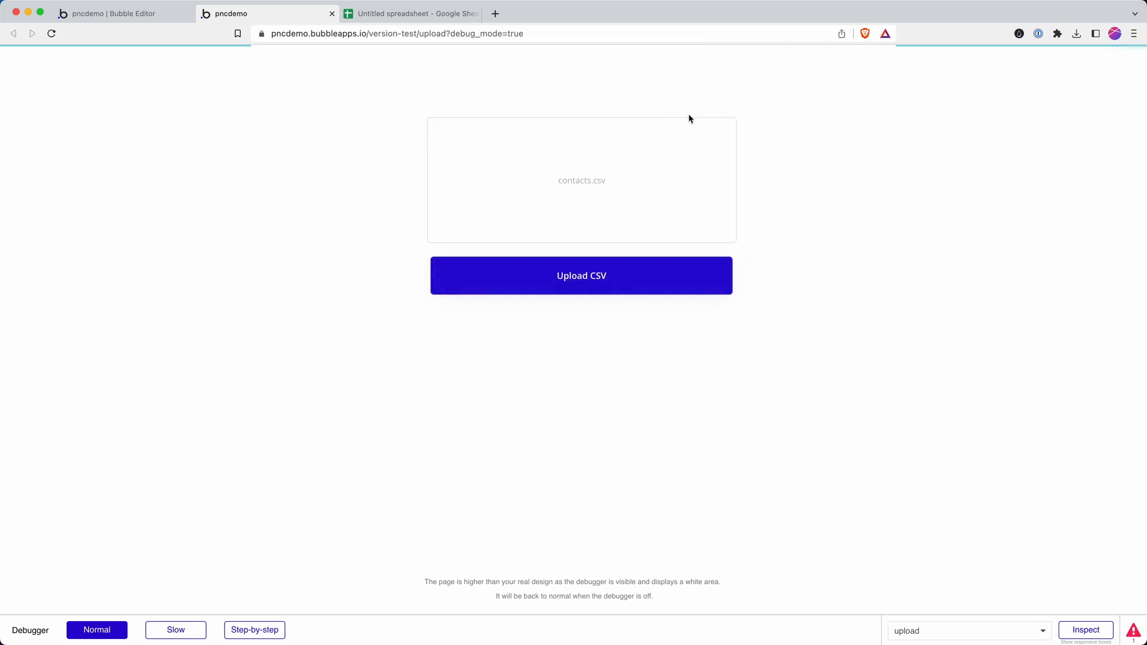
# - Check the spreadsheet's column headers against the Contacts data type's fields and rename the Email address field to Email
pyautogui.click(434, 17)
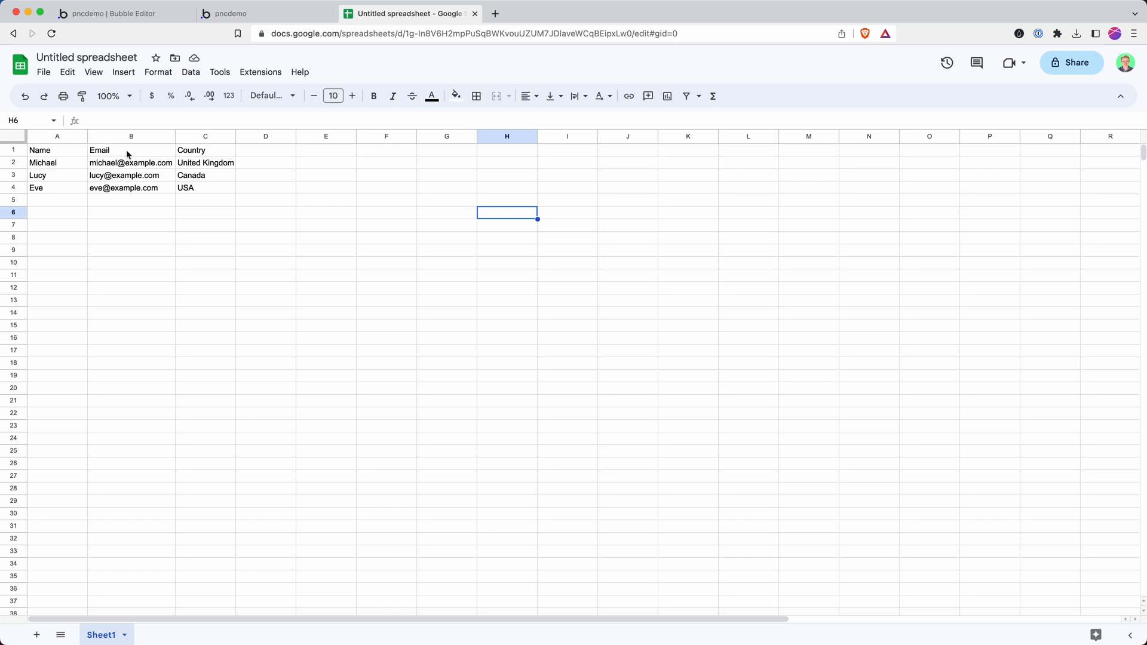
pyautogui.click(139, 14)
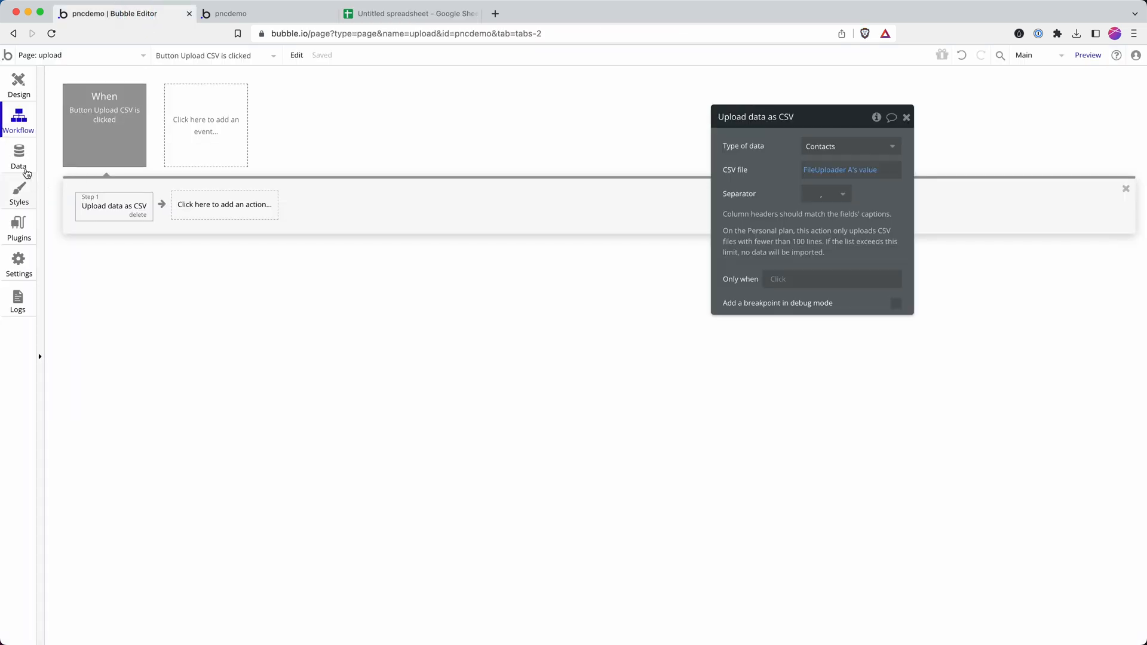
pyautogui.click(24, 158)
pyautogui.click(109, 96)
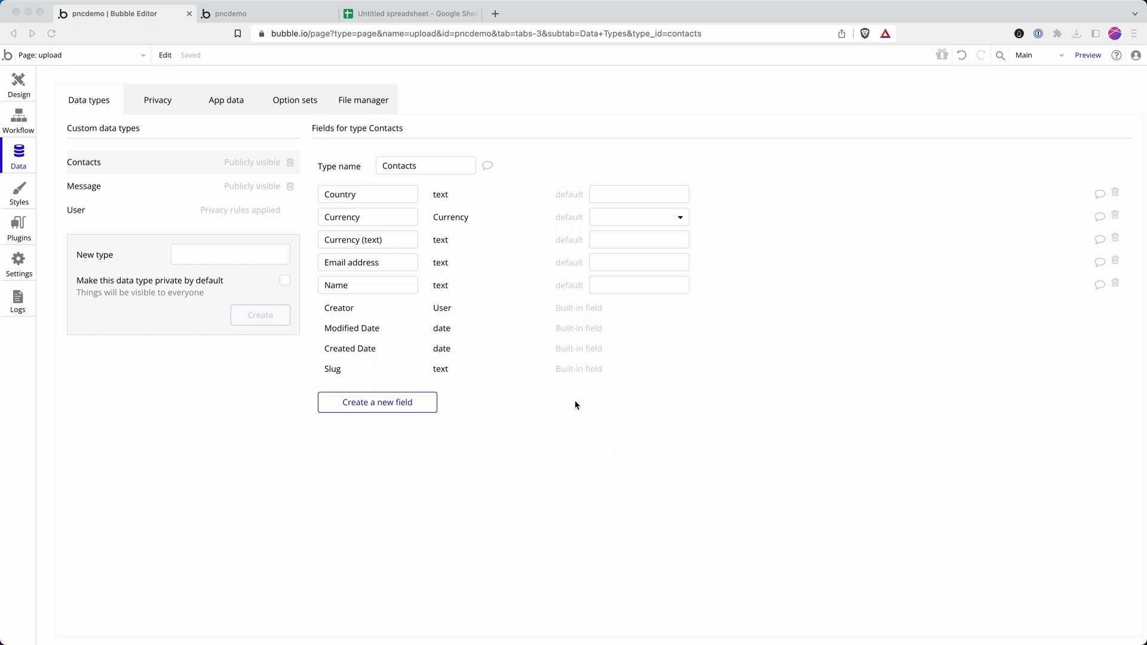
pyautogui.doubleClick(371, 264)
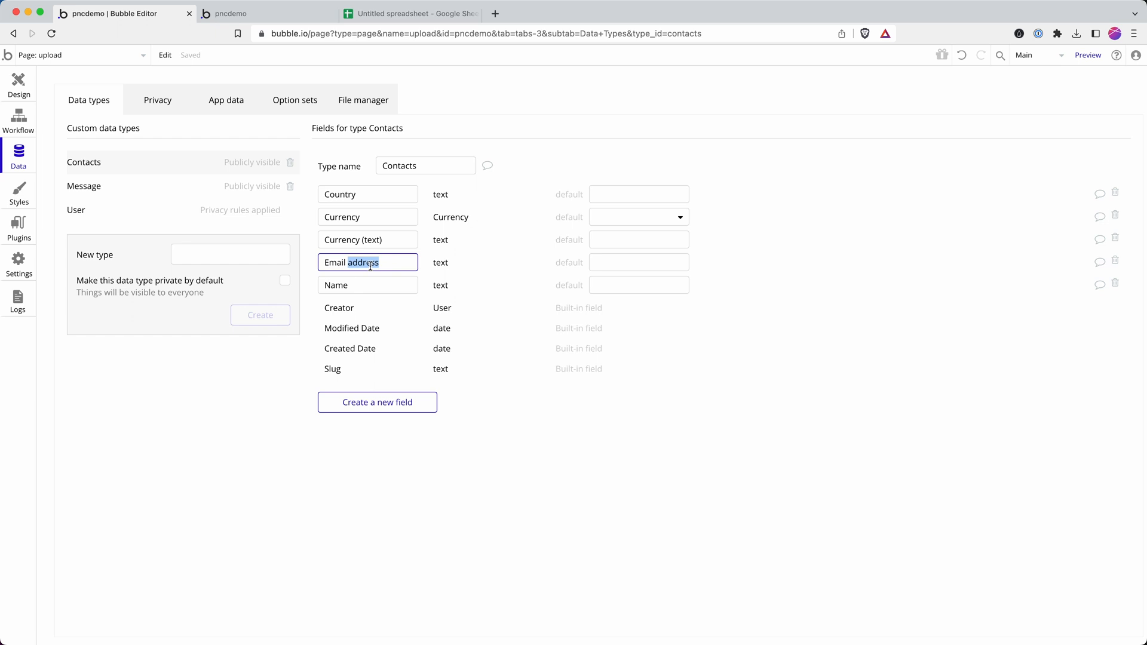
pyautogui.press('BackSpace')
pyautogui.click(495, 273)
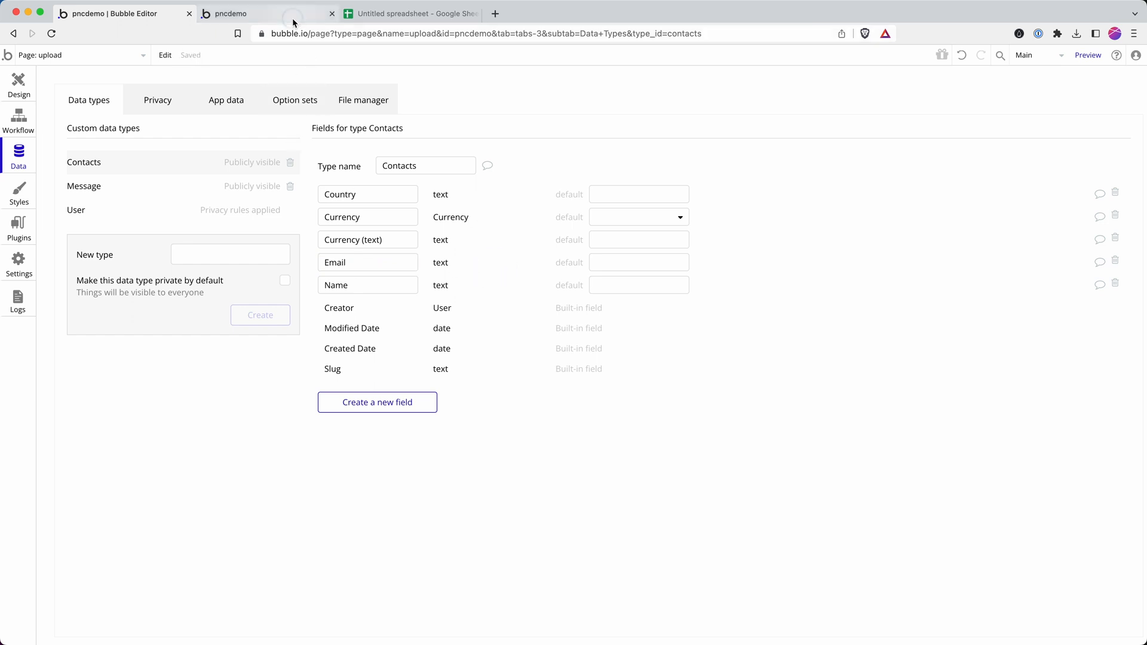
# - Import contacts.csv again from the previewed upload page and check the All Contacts entries in the editor's app data
pyautogui.click(292, 17)
pyautogui.click(479, 57)
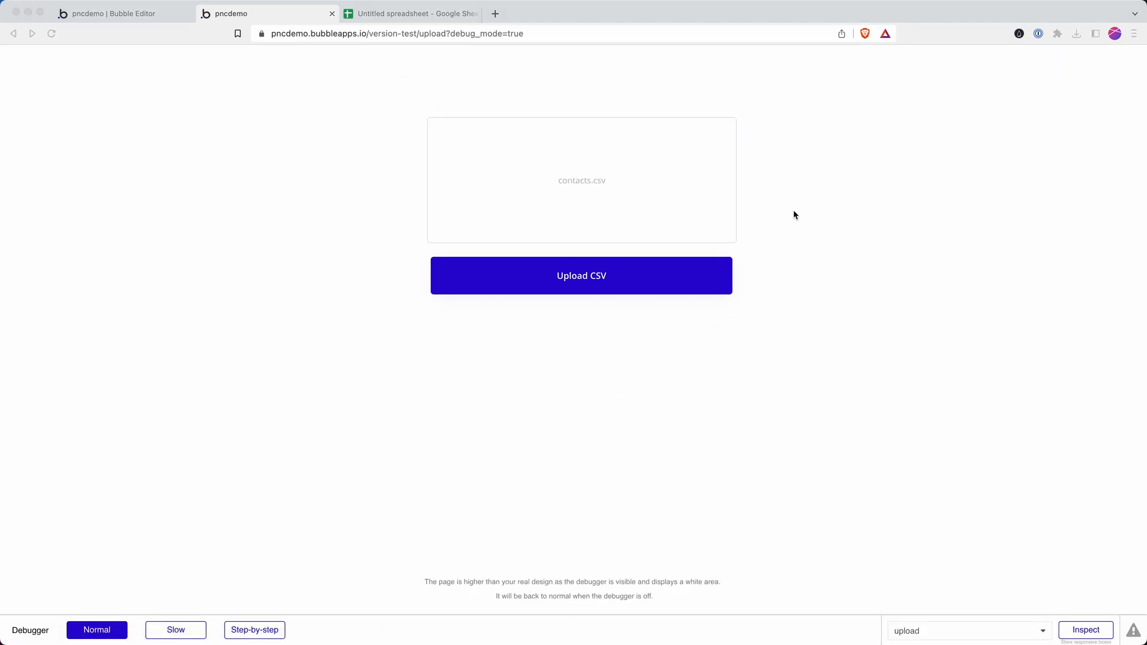
pyautogui.click(819, 243)
pyautogui.click(657, 286)
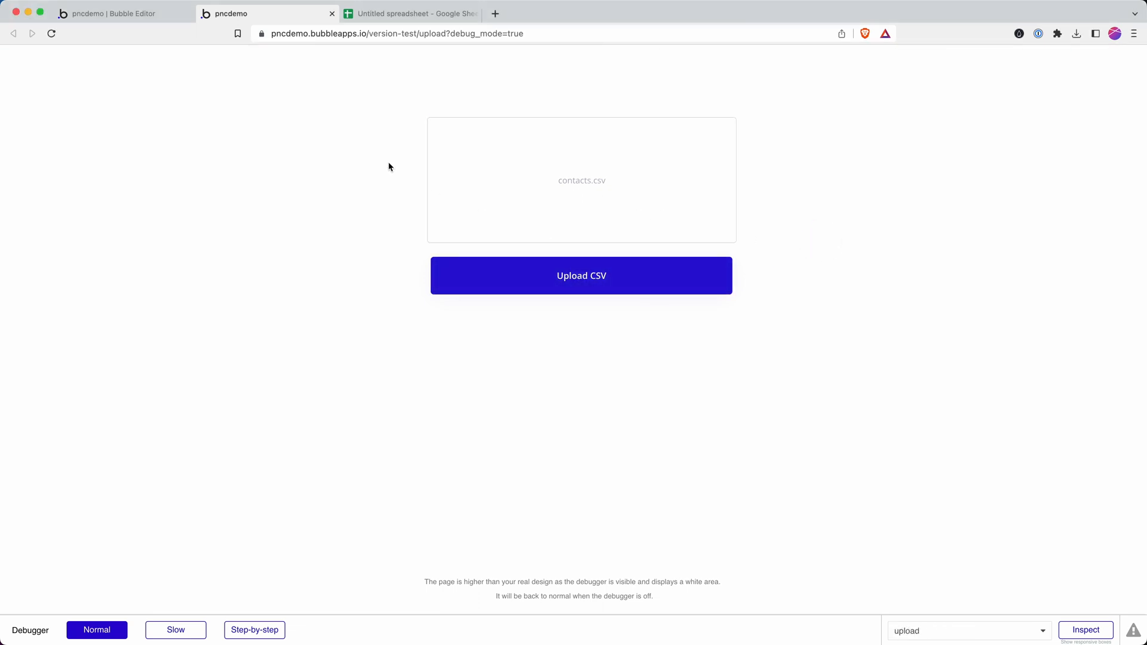
pyautogui.click(127, 22)
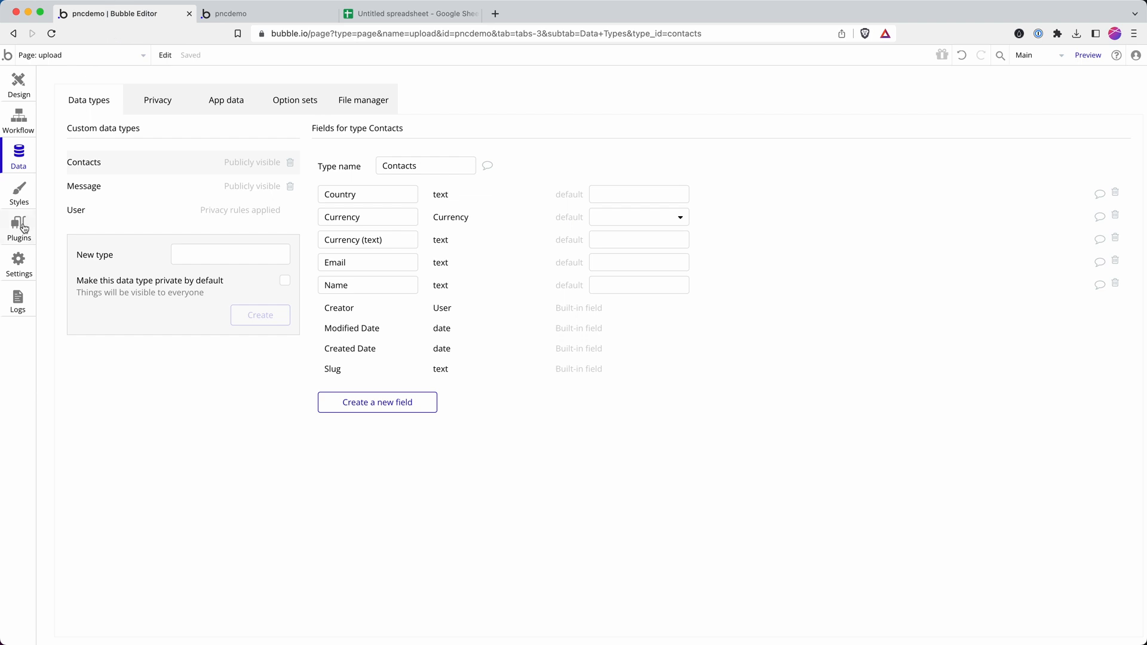
pyautogui.click(256, 96)
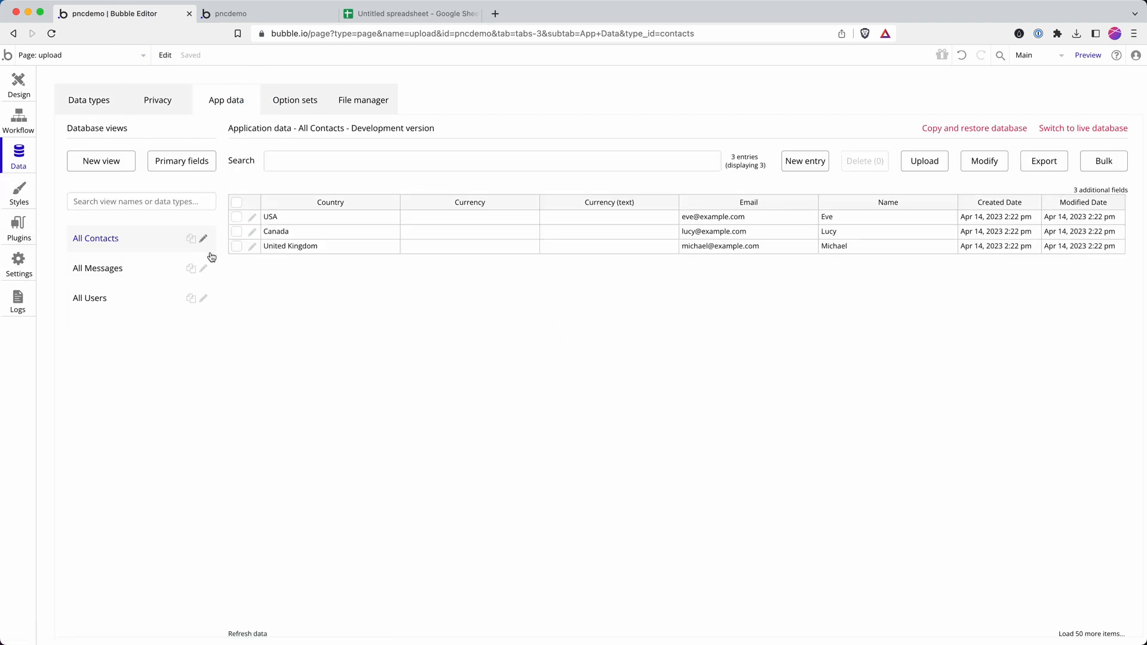